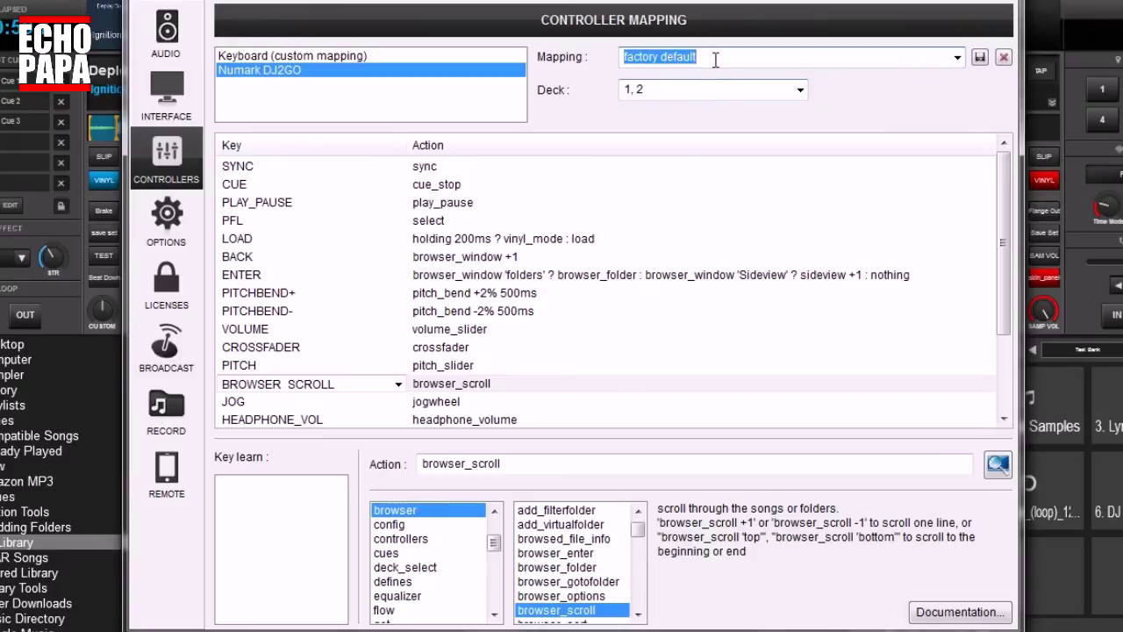
# Save the Numark DJ2GO controller mapping as a new mapping named SHIFT 2.
pyautogui.moveTo(715, 58); pyautogui.dragTo(473, 81)
pyautogui.write('SHI')
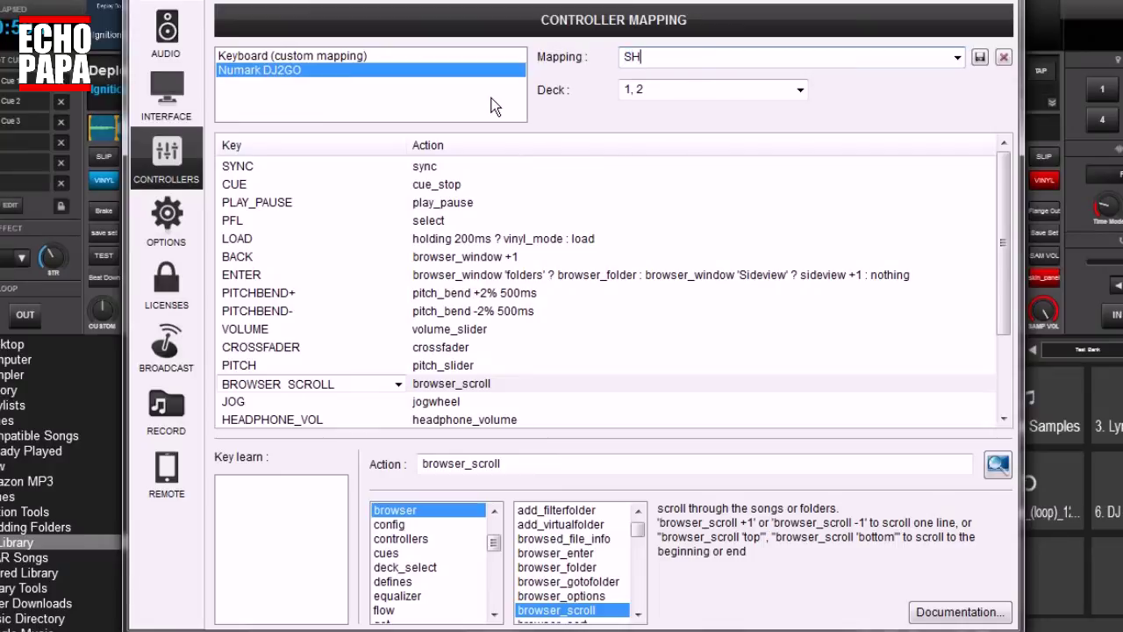
pyautogui.write('FT 2')
pyautogui.click(958, 58)
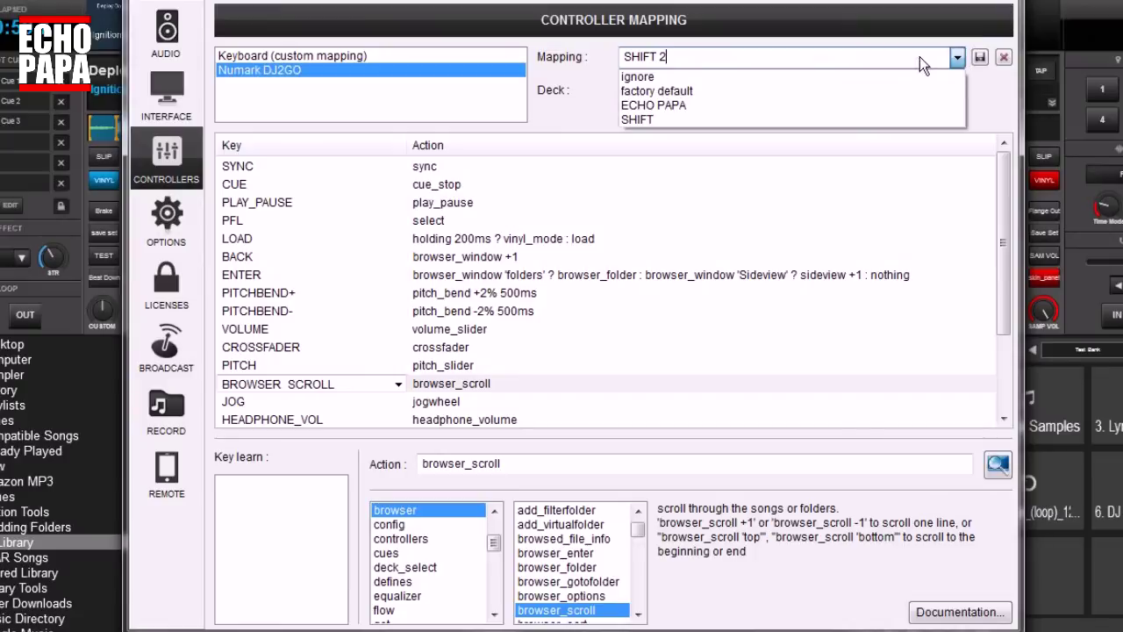
pyautogui.click(956, 56)
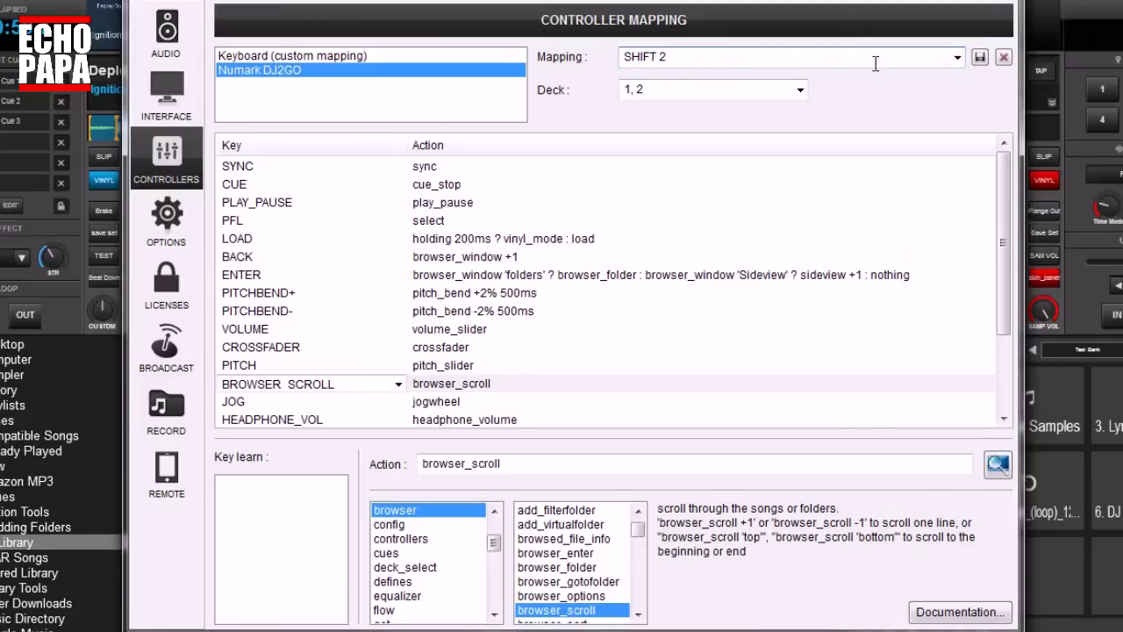
pyautogui.click(979, 58)
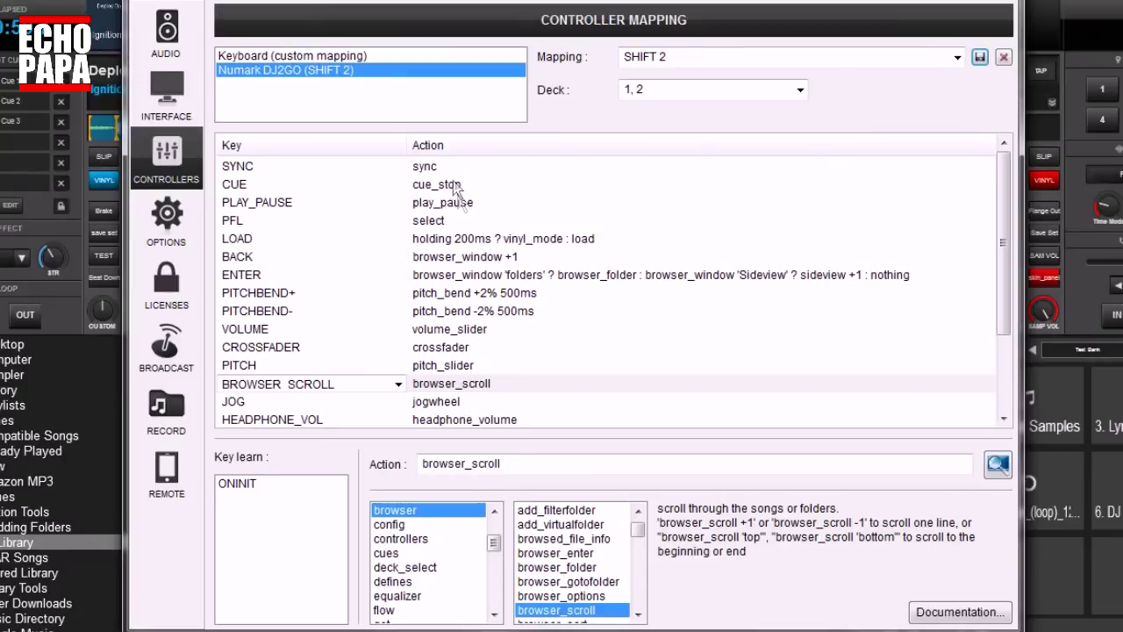
# Extend the PFL key's action to select & toggle '$shift'.
pyautogui.scroll(-2, 478, 309)
pyautogui.scroll(2, 424, 400)
pyautogui.scroll(-2, 430, 386)
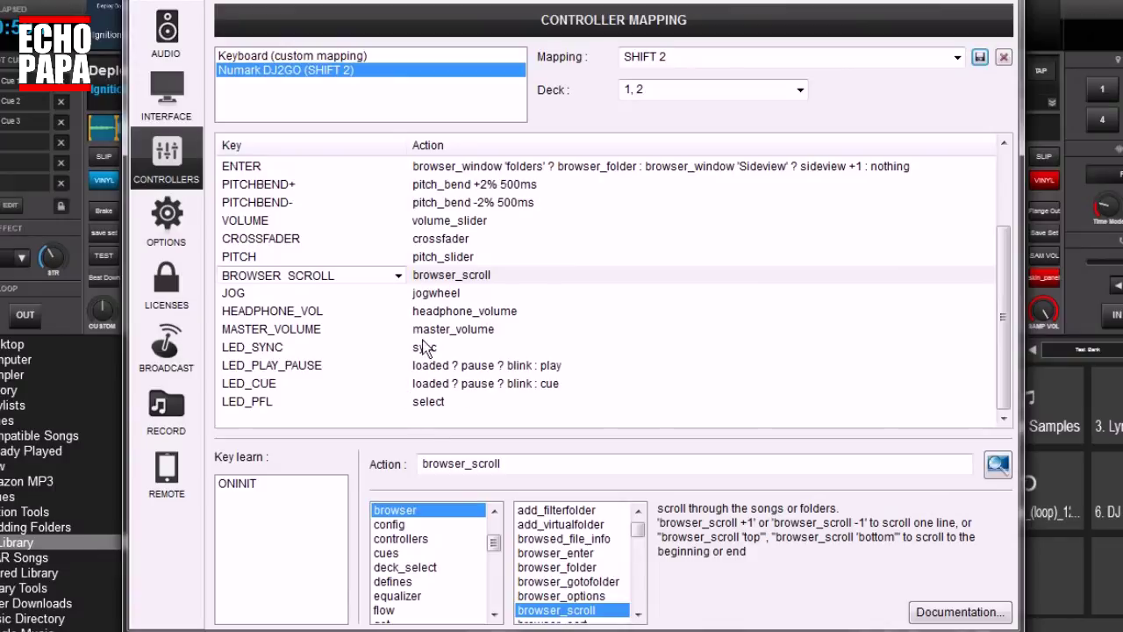
pyautogui.scroll(2, 316, 307)
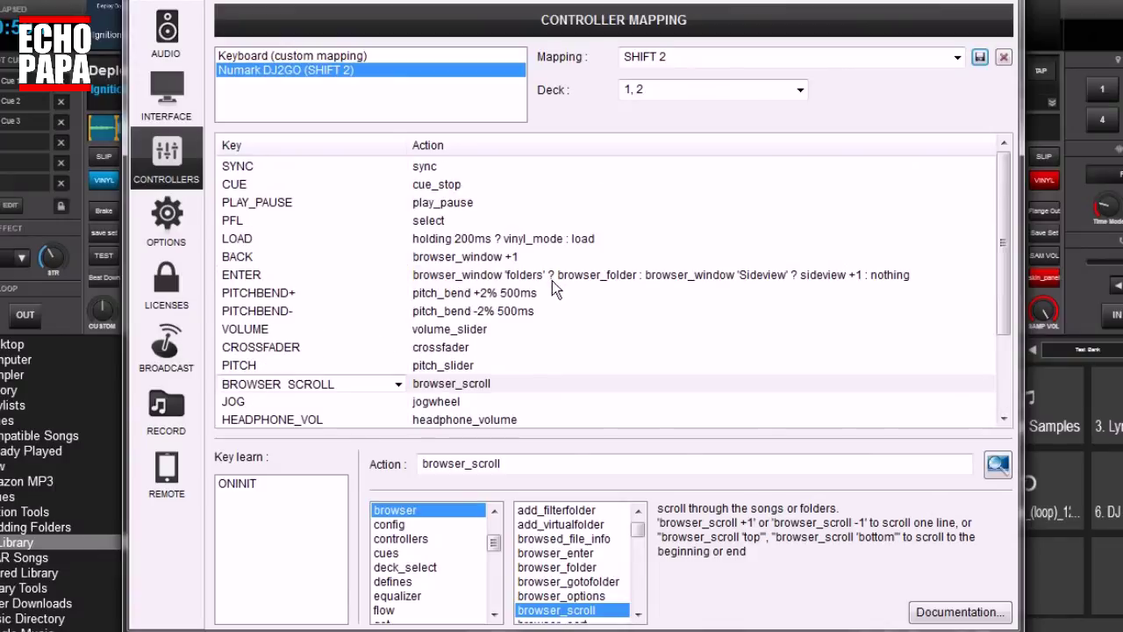
pyautogui.click(443, 221)
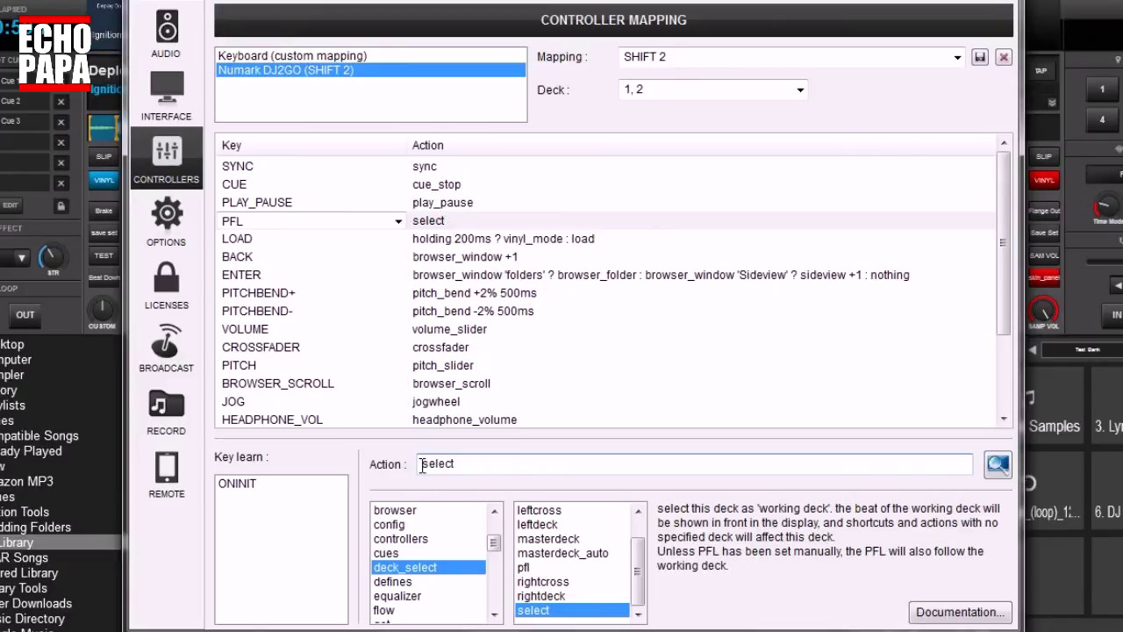
pyautogui.click(509, 463)
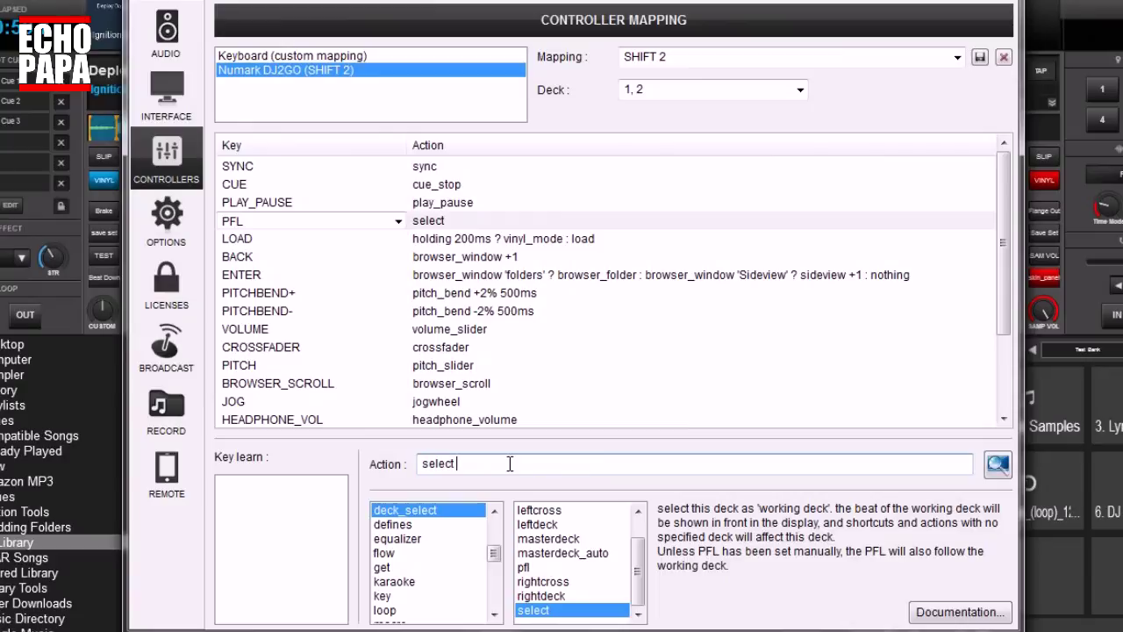
pyautogui.write('&')
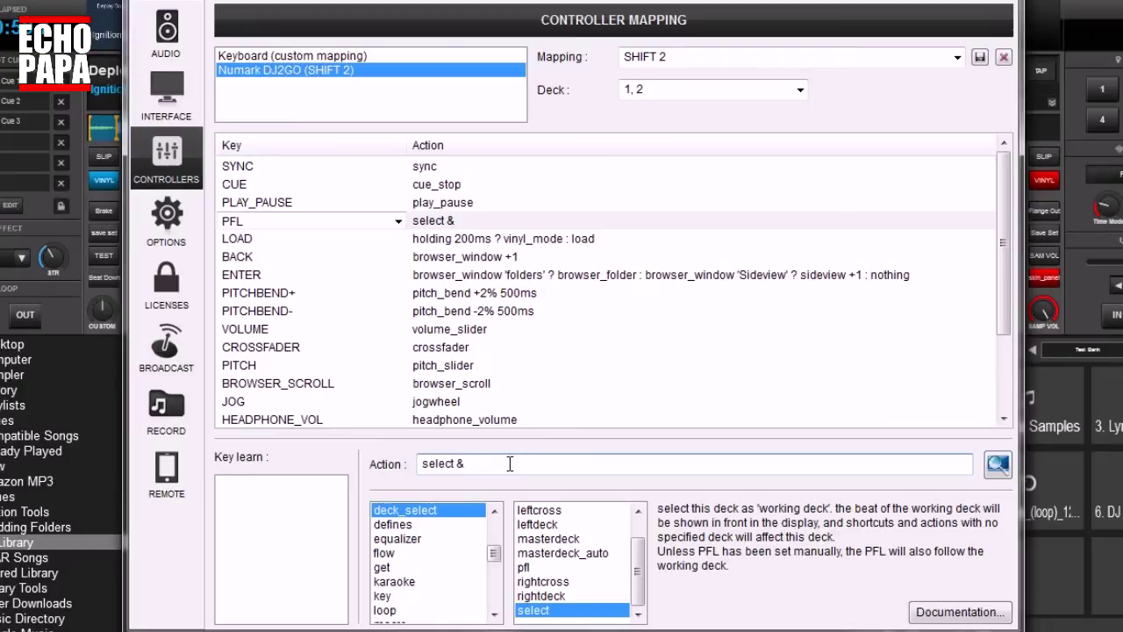
pyautogui.write('toggle')
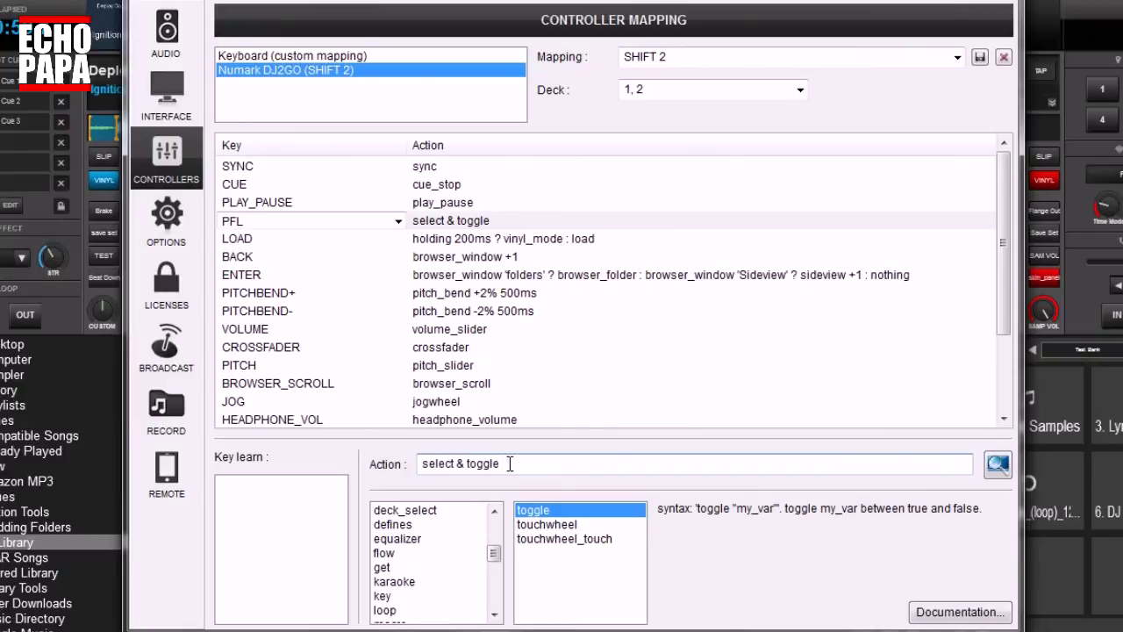
pyautogui.write("'$")
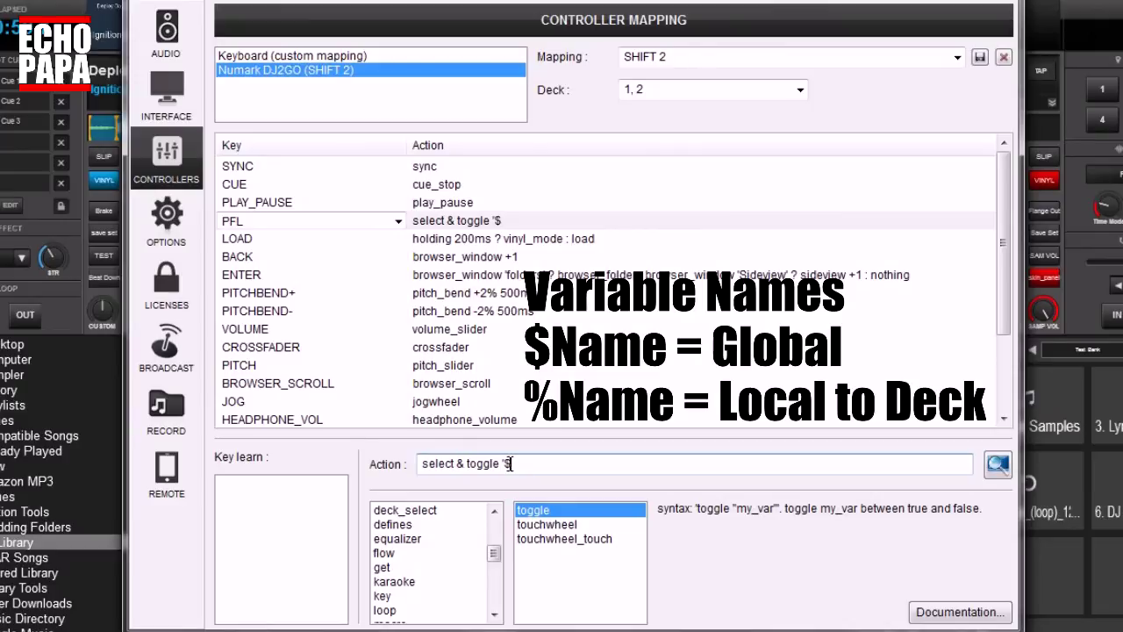
pyautogui.write('shift')
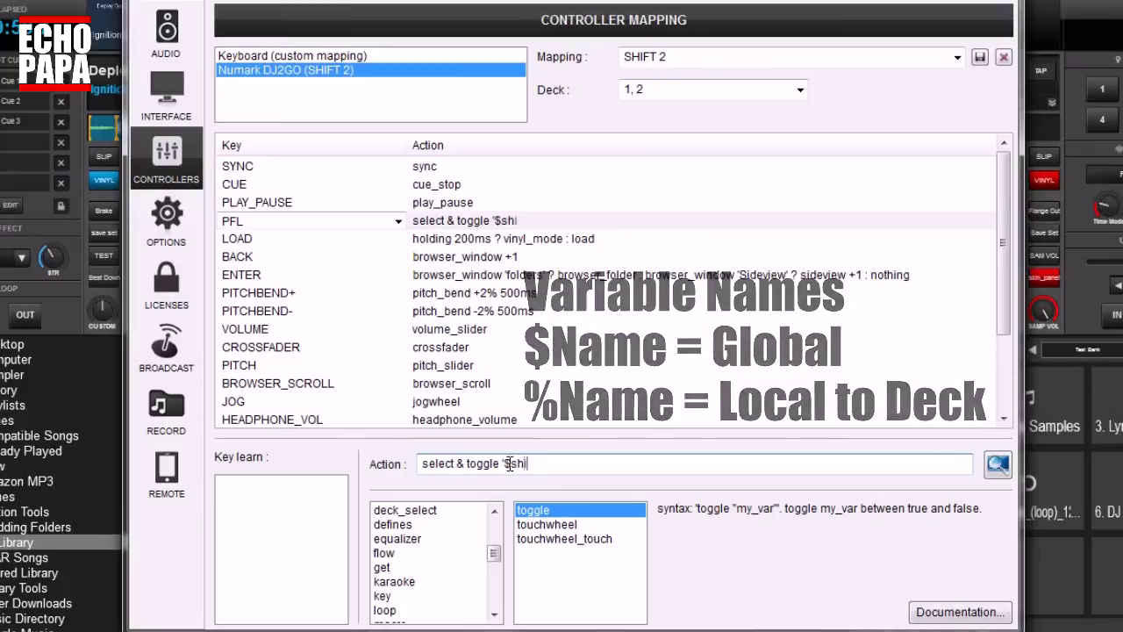
pyautogui.write("'")
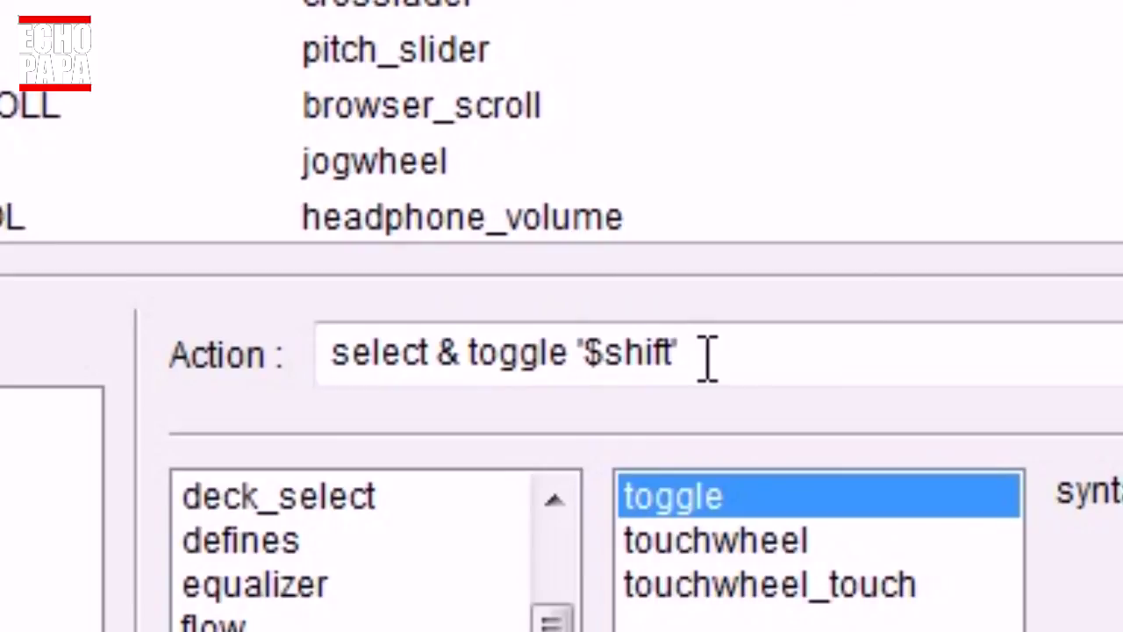
# Append while_pressed to the end of the PFL key's action.
pyautogui.click(734, 355)
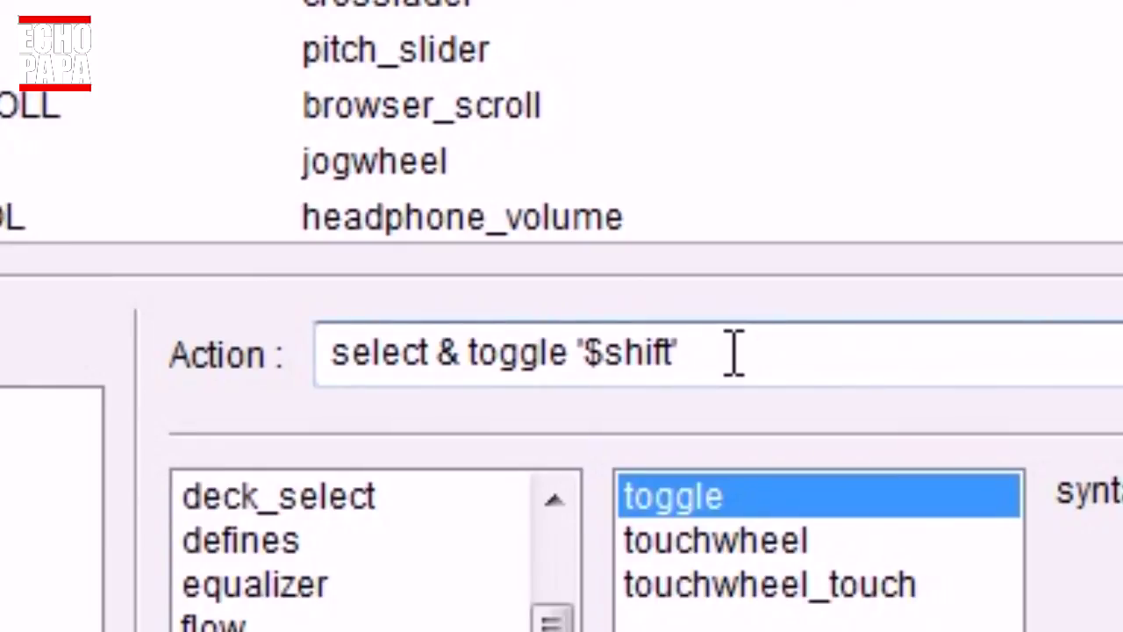
pyautogui.write('while')
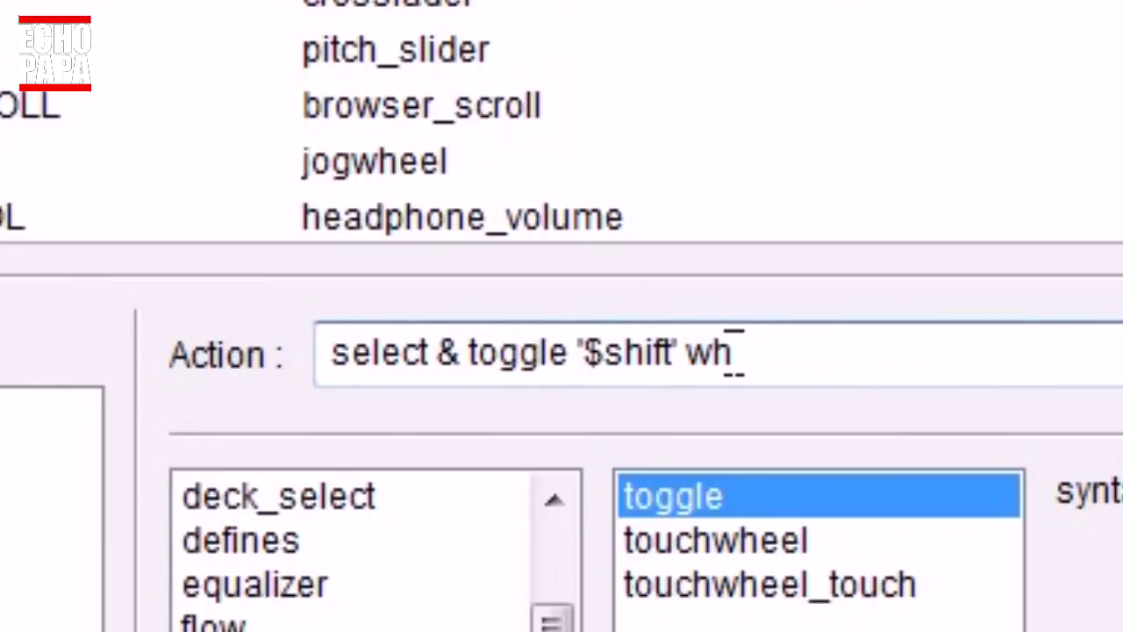
pyautogui.write('_pressed')
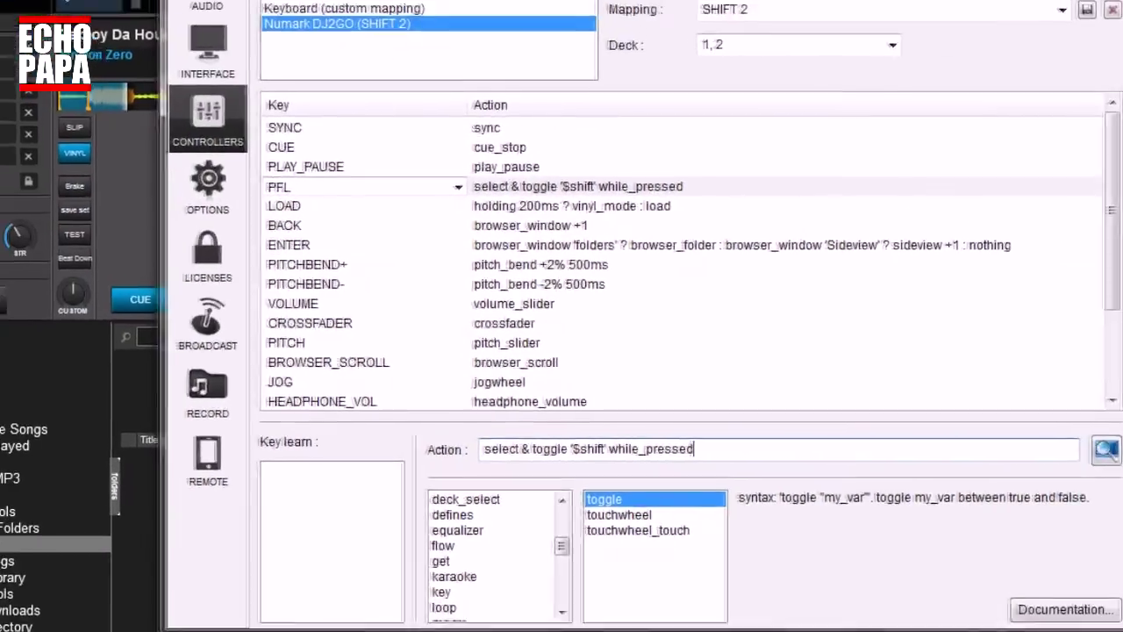
# Put the condition var '$shift' 0 ? in front of select in the LED_PFL action.
pyautogui.moveTo(1111, 176); pyautogui.dragTo(1088, 305)
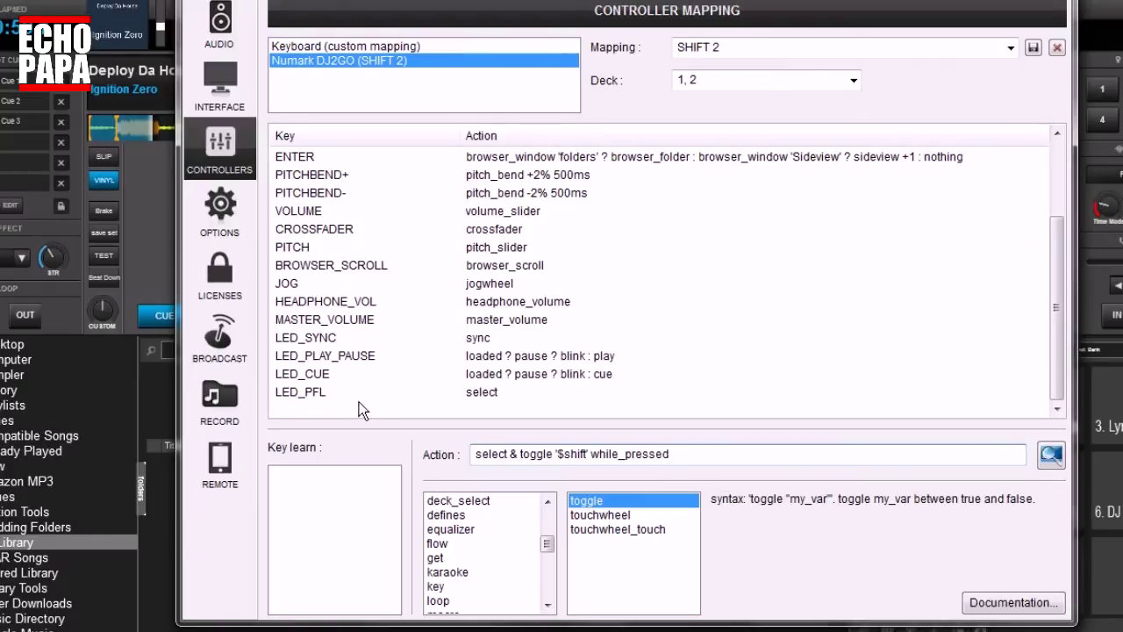
pyautogui.click(491, 395)
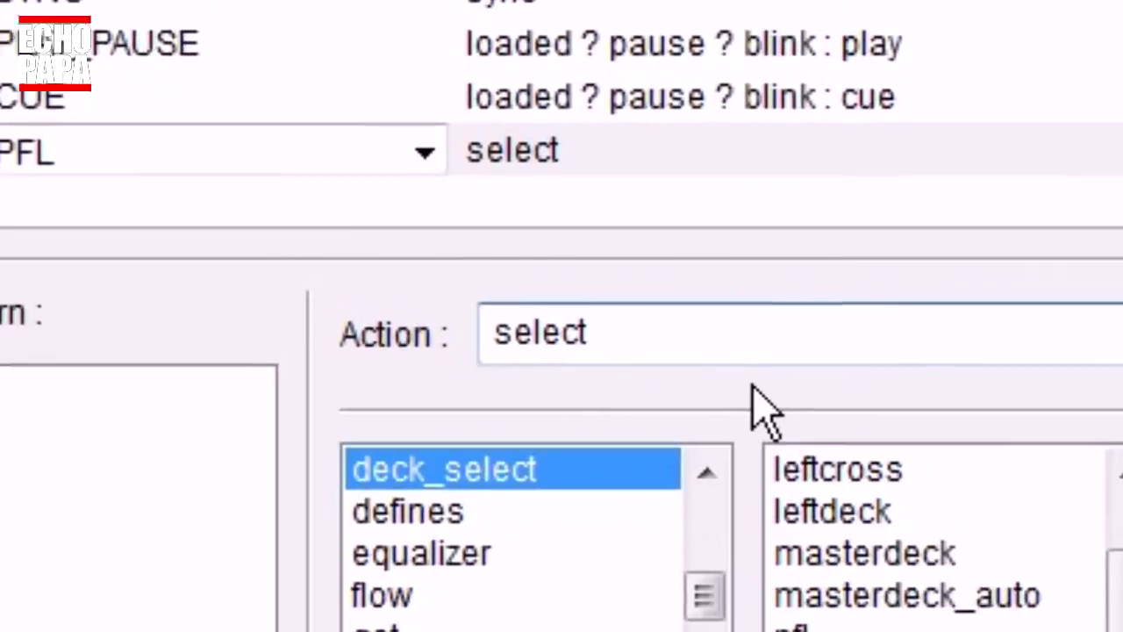
pyautogui.press('Home')
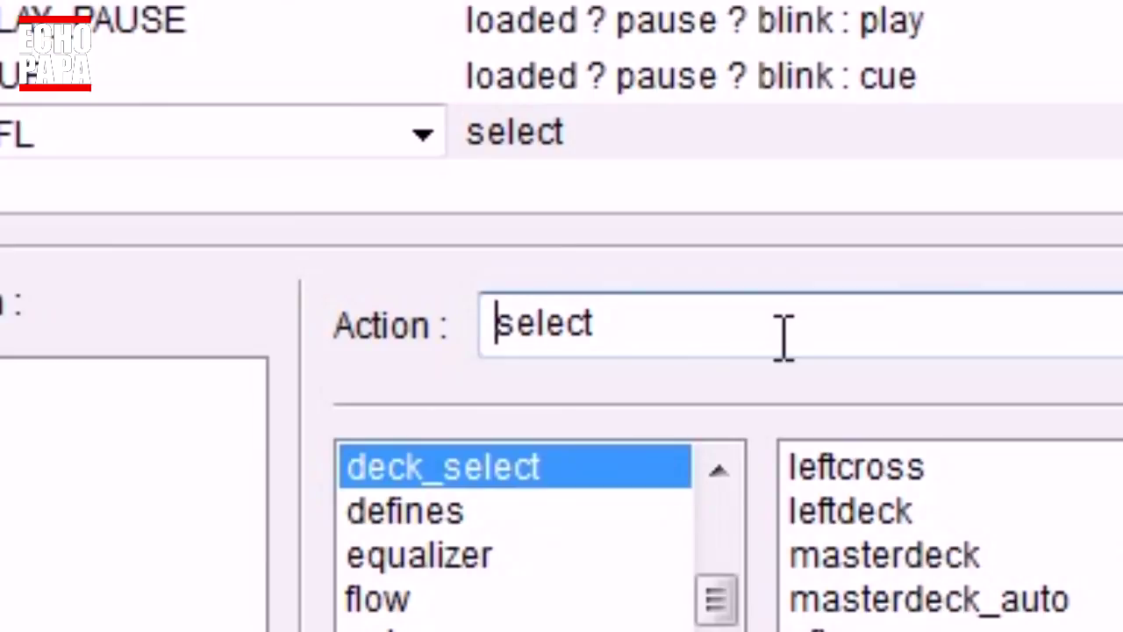
pyautogui.write('var ')
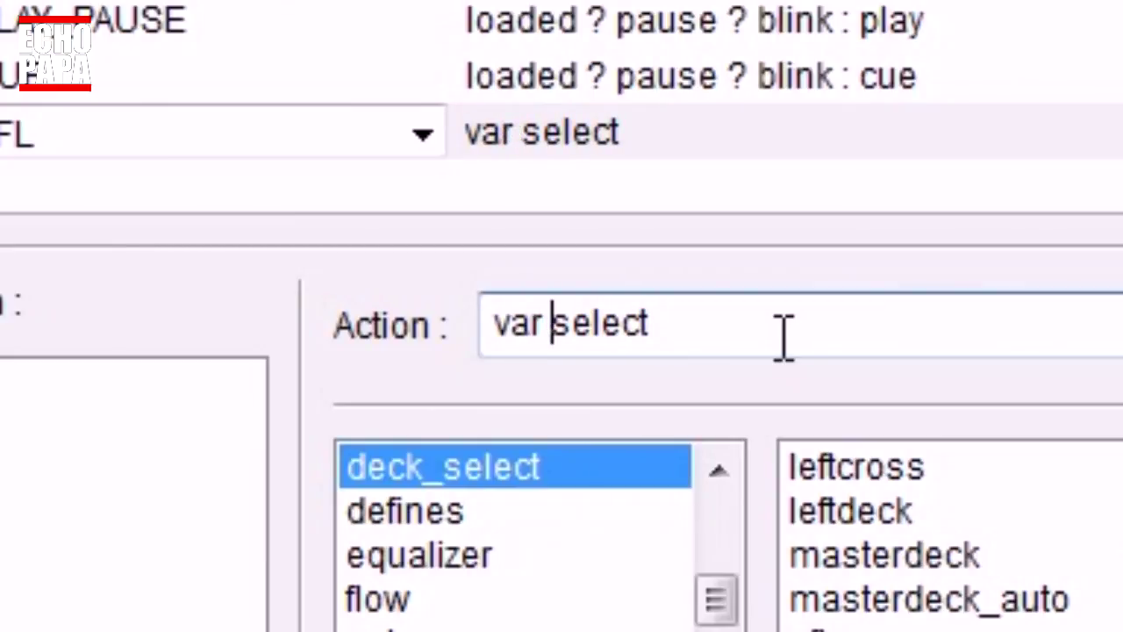
pyautogui.write("'")
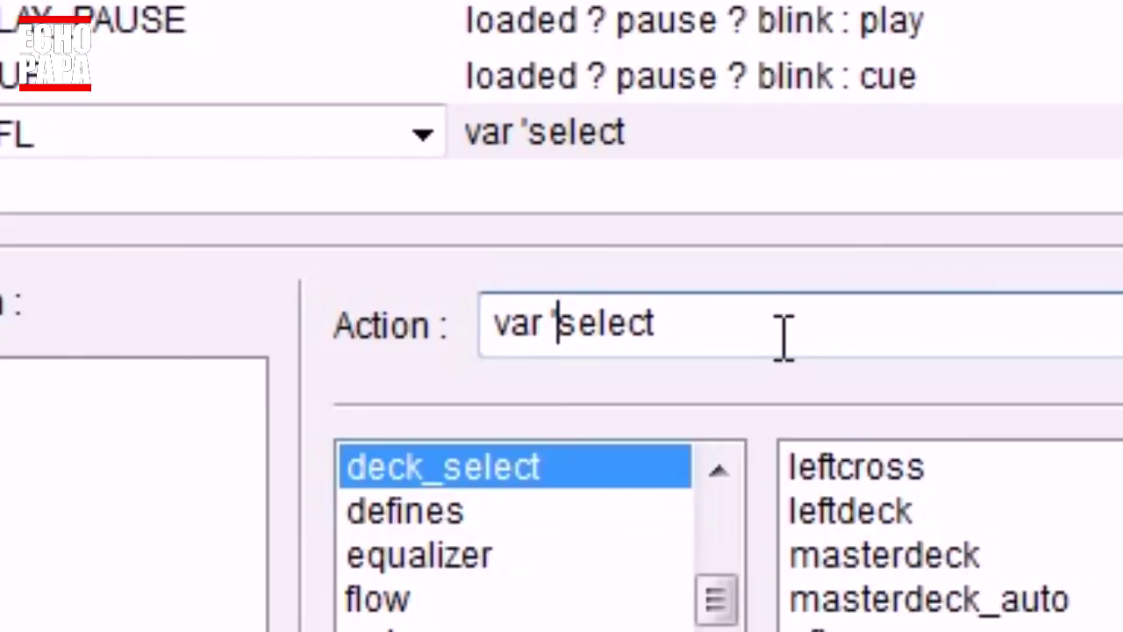
pyautogui.write("$shift'")
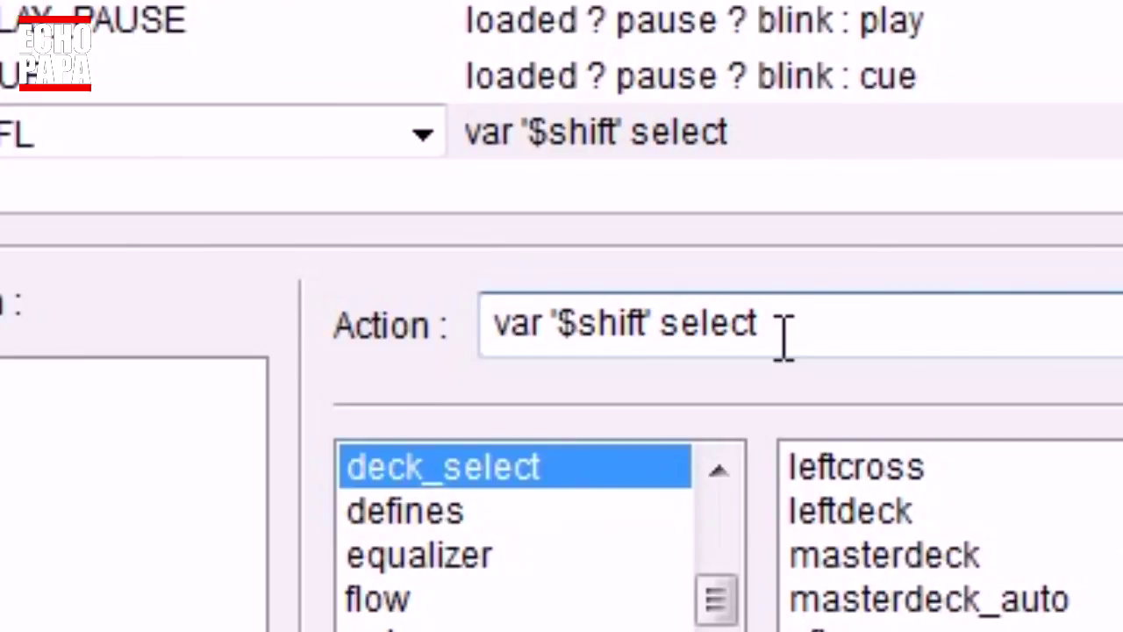
pyautogui.write(' 0')
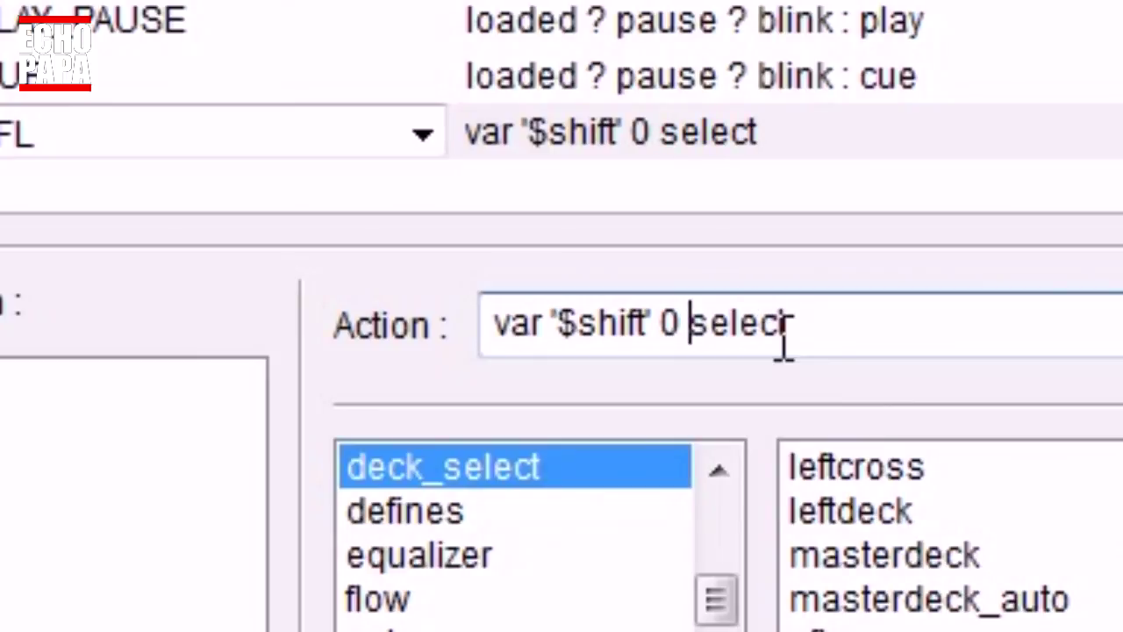
pyautogui.write(' ?')
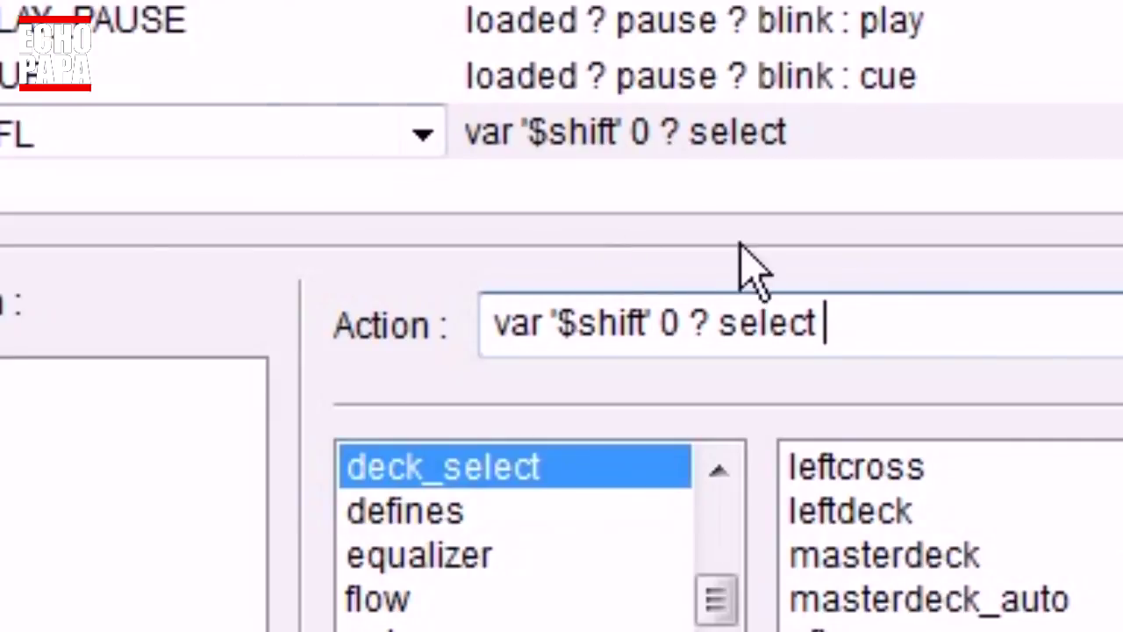
# Complete the LED_PFL action with an else branch so it reads var '$shift' 0 ? select : blink 100ms.
pyautogui.write(':')
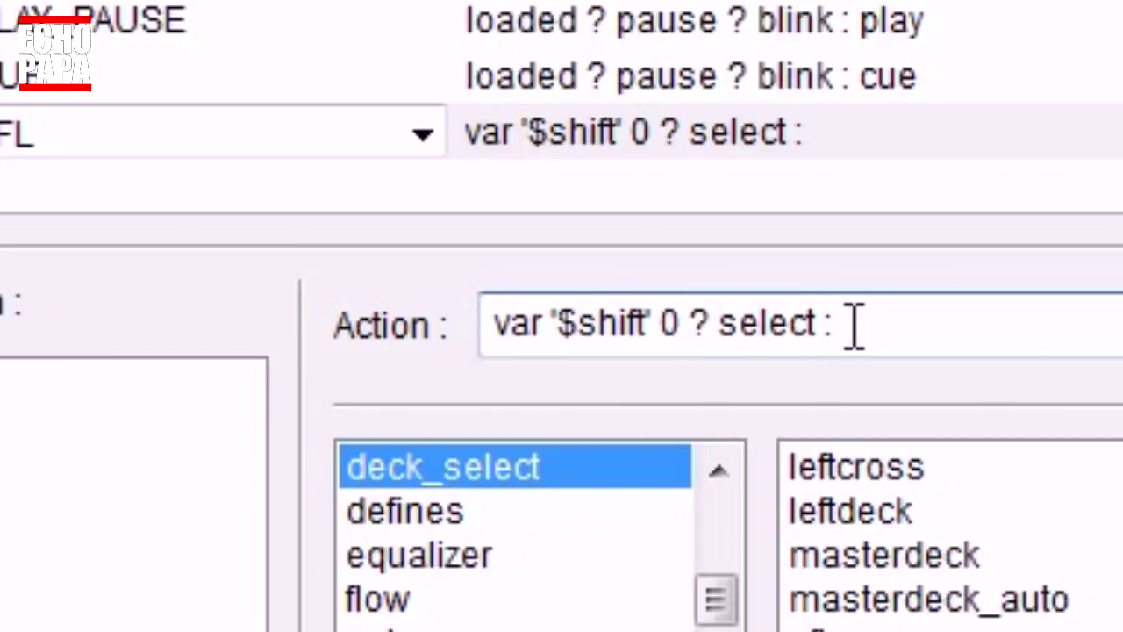
pyautogui.write('blink')
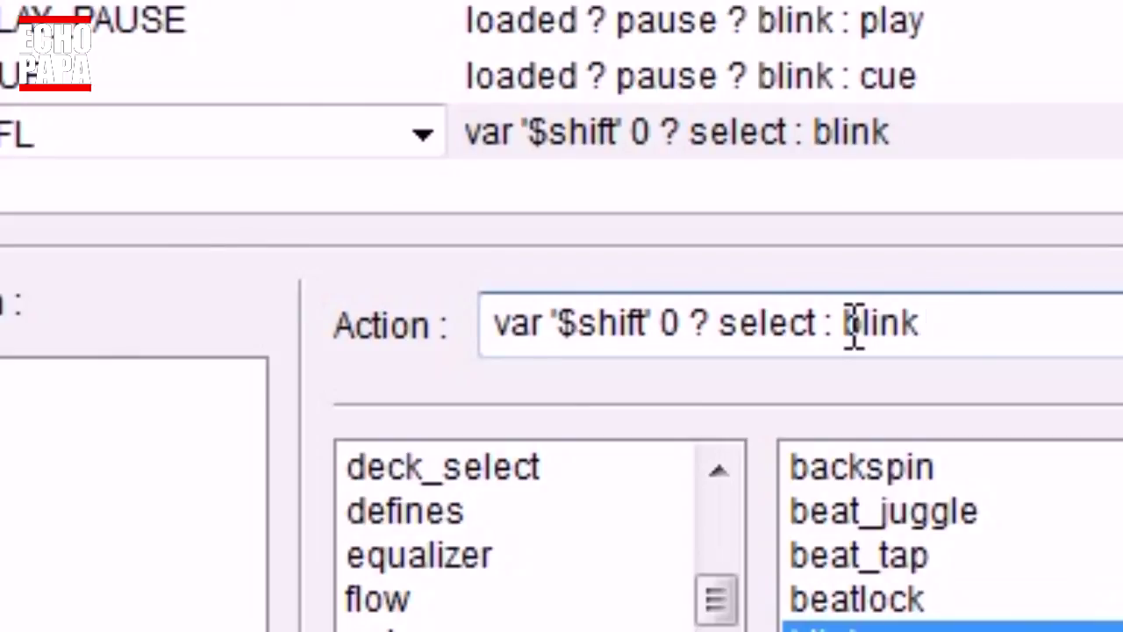
pyautogui.write('100ms')
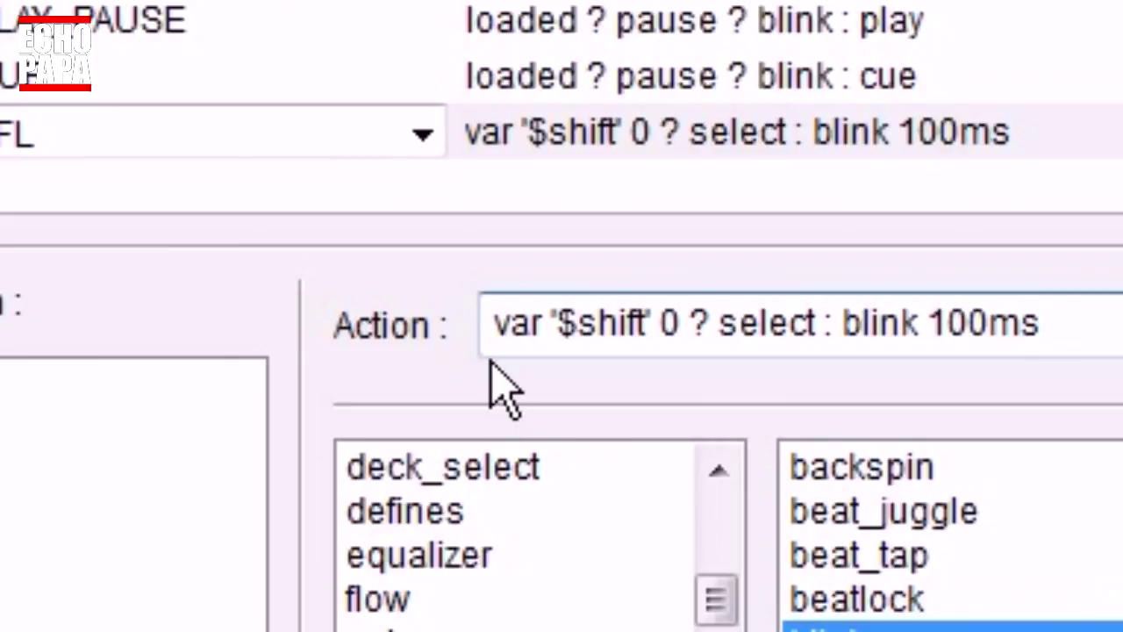
pyautogui.hotkey('ctrl', 'a')
pyautogui.press('BackSpace')
pyautogui.write("var '$shift' 0 ? select : blink 100ms")
# Copy the condition var '$shift' 0 ? from LED_PFL into the SYNC action, making it var '$shift' 0 ? sync :.
pyautogui.moveTo(504, 329); pyautogui.dragTo(726, 323)
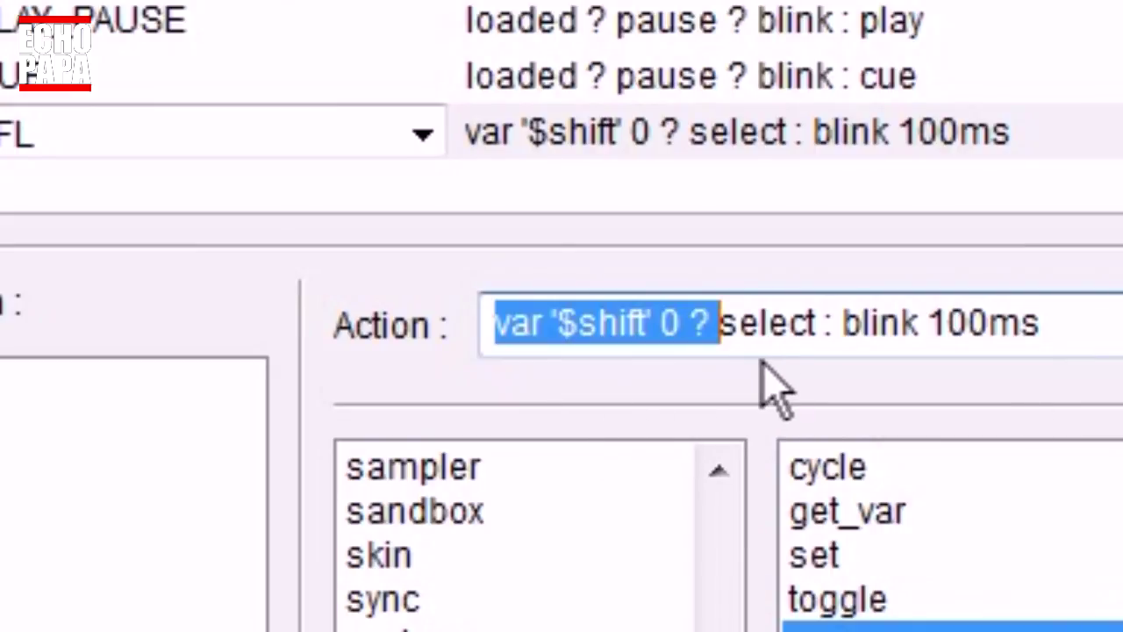
pyautogui.hotkey('ctrl', 'c')
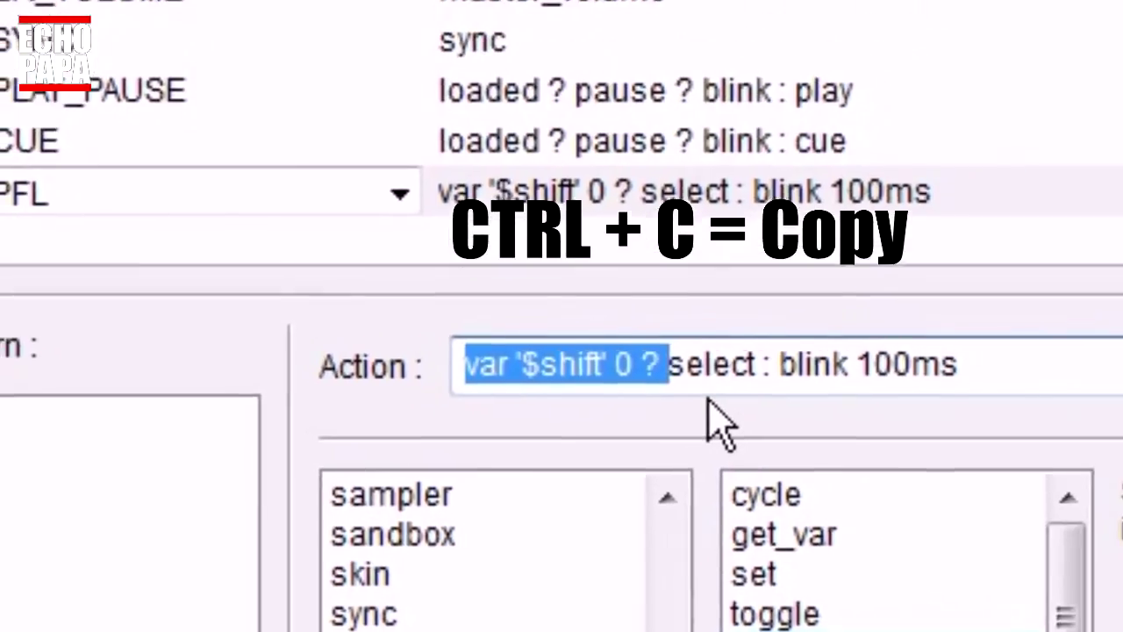
pyautogui.scroll(2, 562, 220)
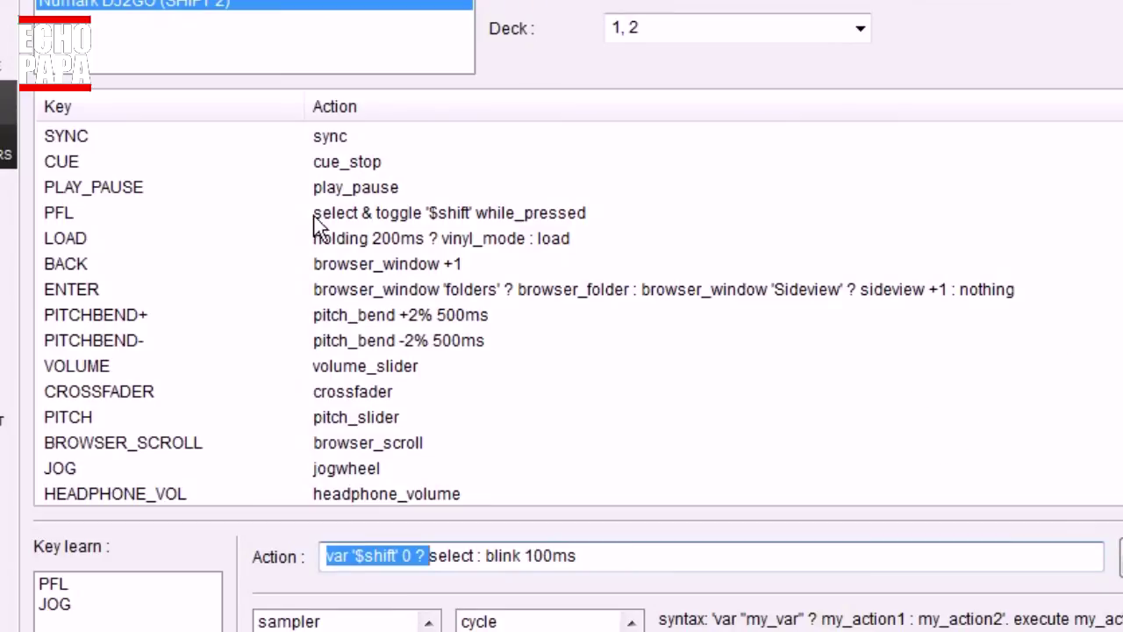
pyautogui.click(326, 148)
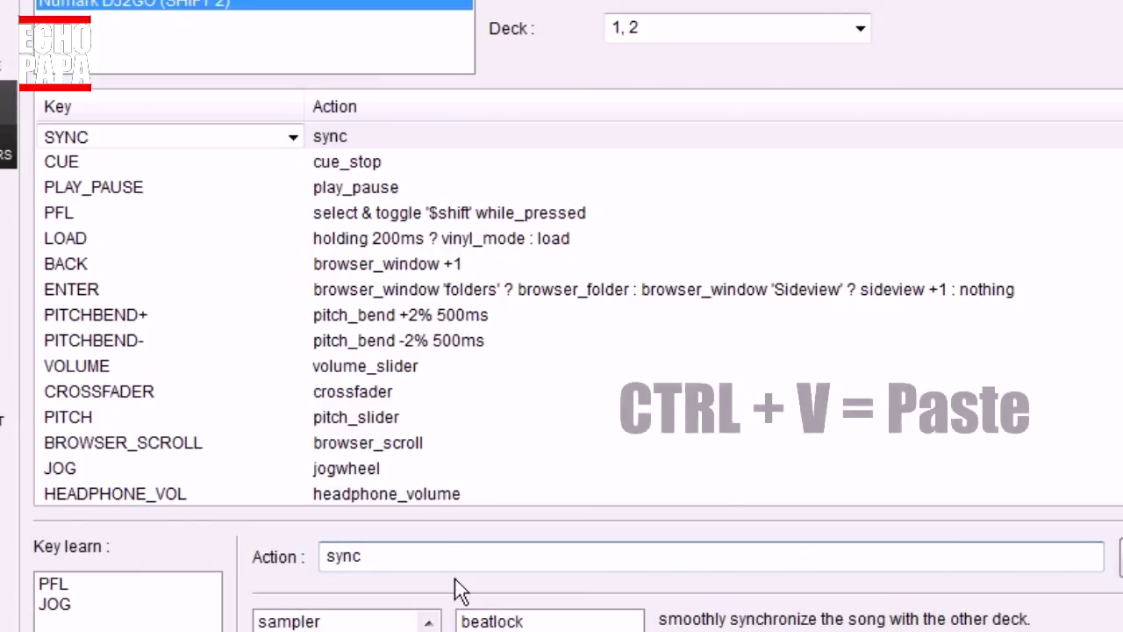
pyautogui.hotkey('ctrl', 'v')
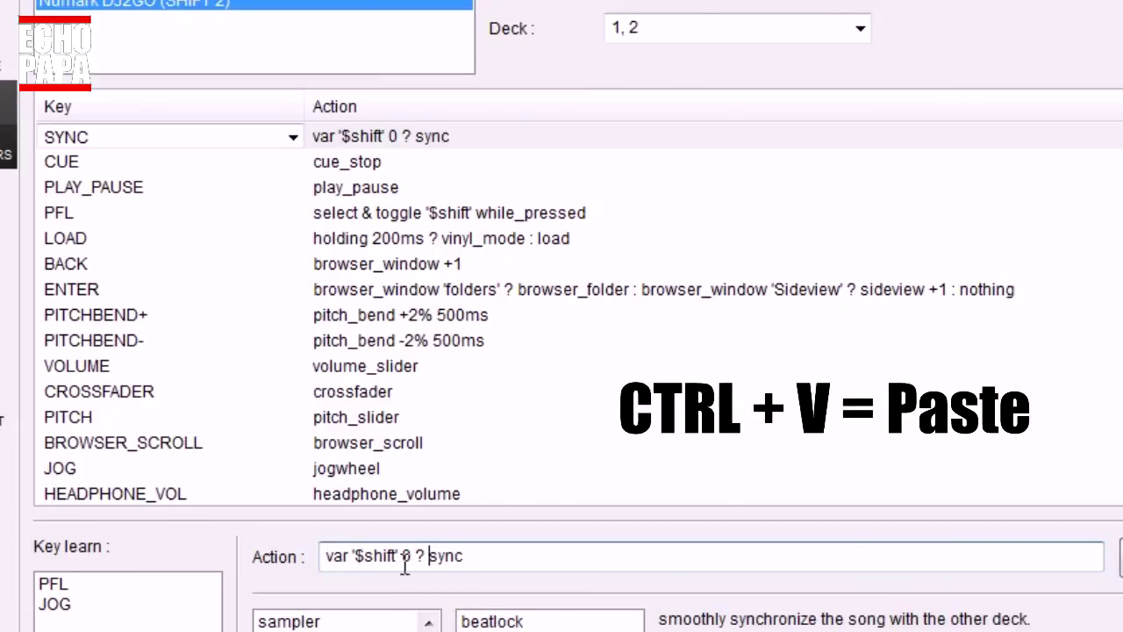
pyautogui.click(528, 564)
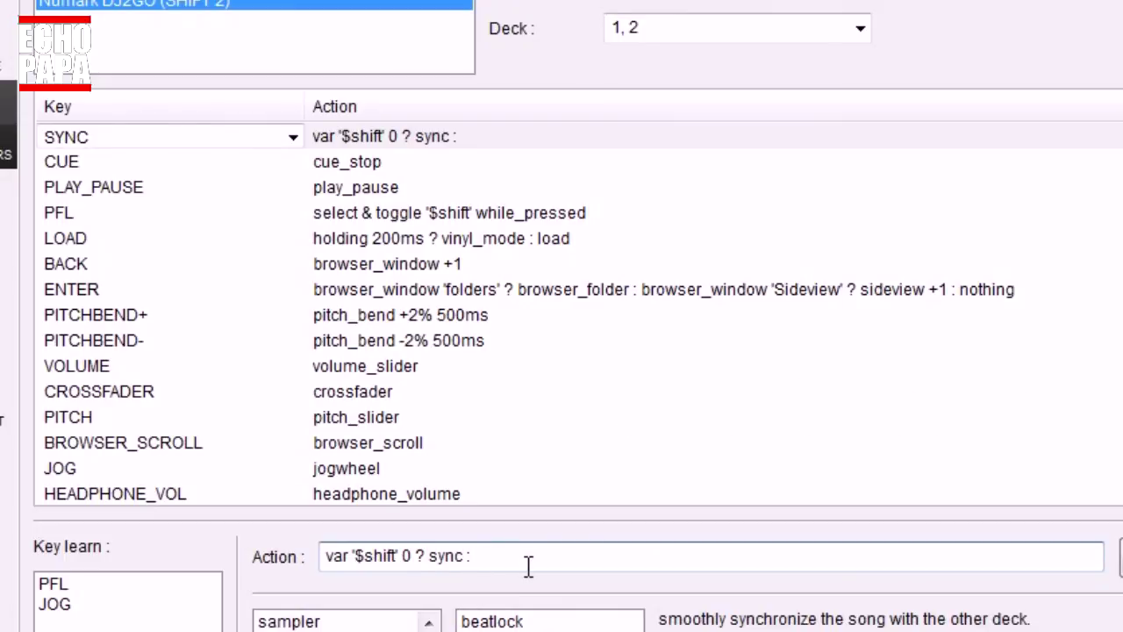
# Paste the copied shift condition into the CUE action and end it with a colon, giving var '$shift' 0 ? cue_stop :.
pyautogui.click(355, 169)
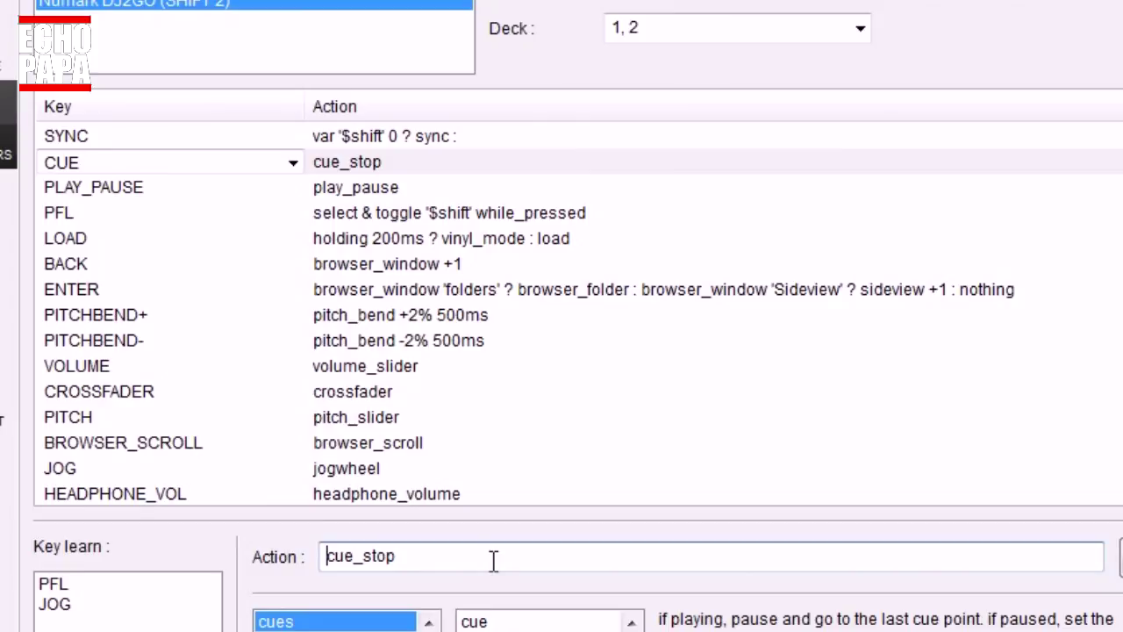
pyautogui.hotkey('ctrl', 'v')
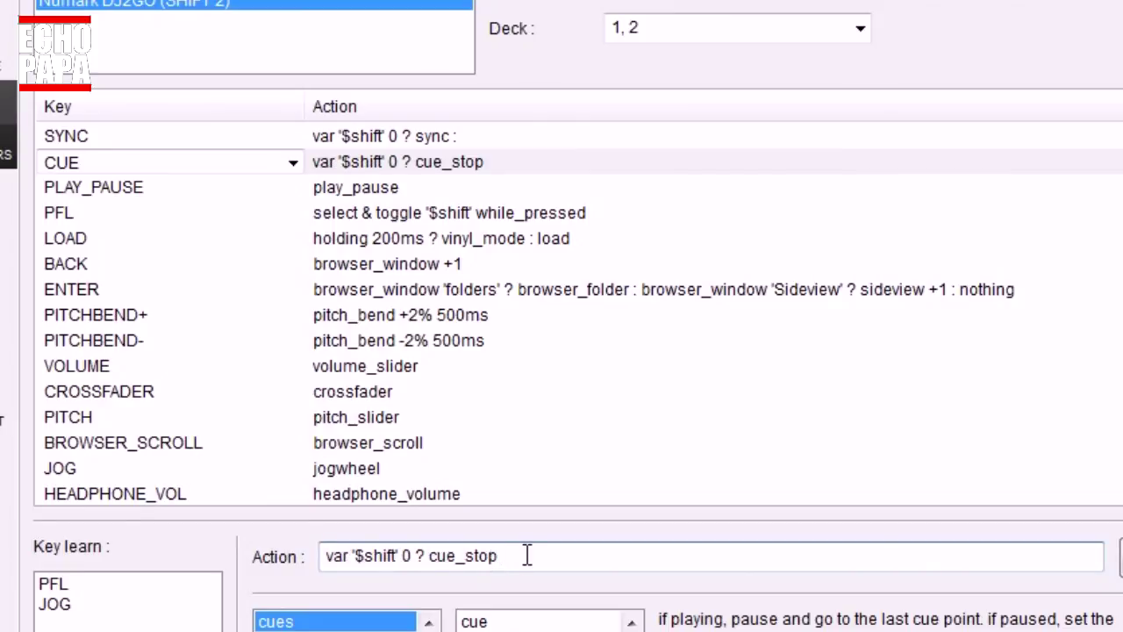
# Open the PLAY_PAUSE key's action for editing.
pyautogui.click(316, 186)
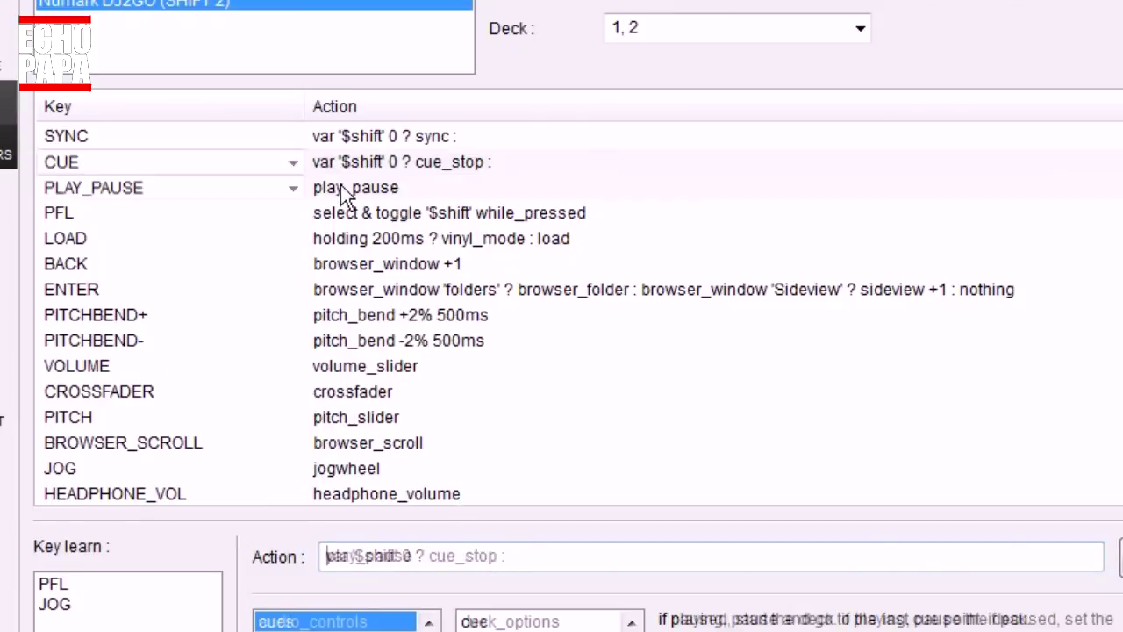